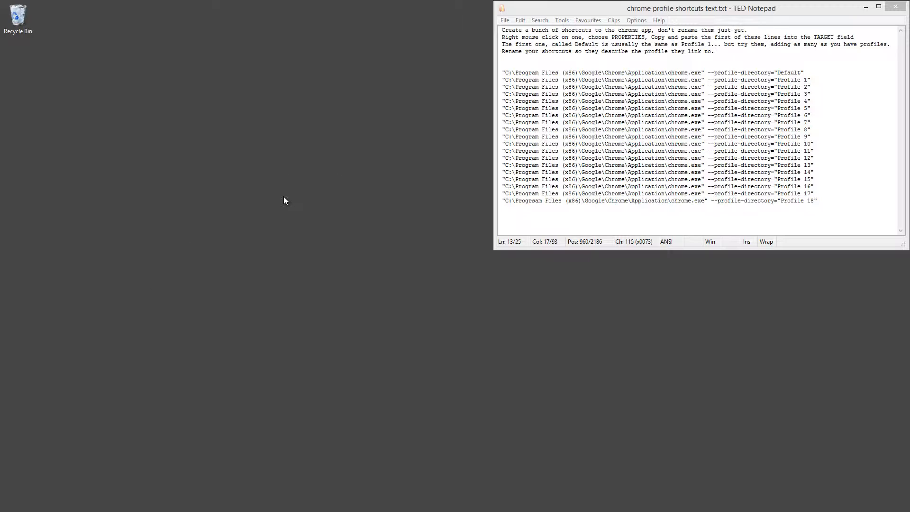
# Search the computer for "chrome" and open the file location of the Google Chrome result.
pyautogui.press('super')
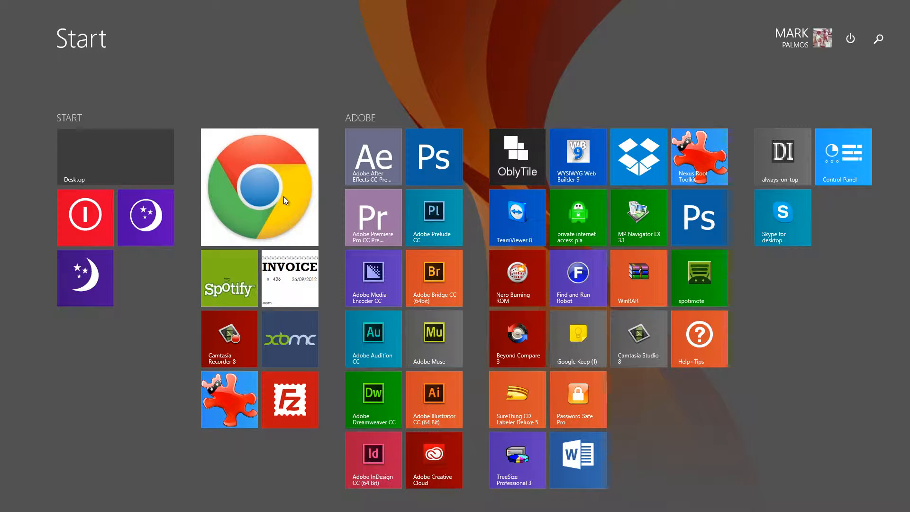
pyautogui.write('chrome')
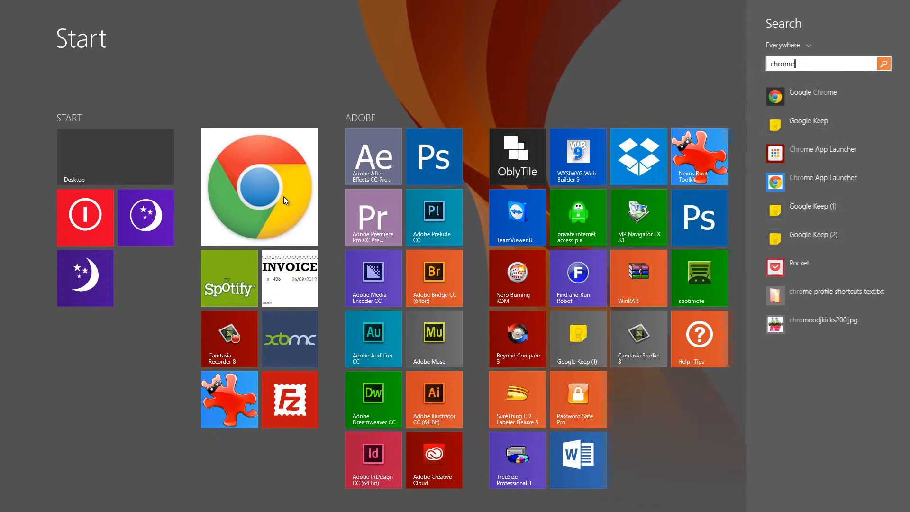
pyautogui.rightClick(816, 93)
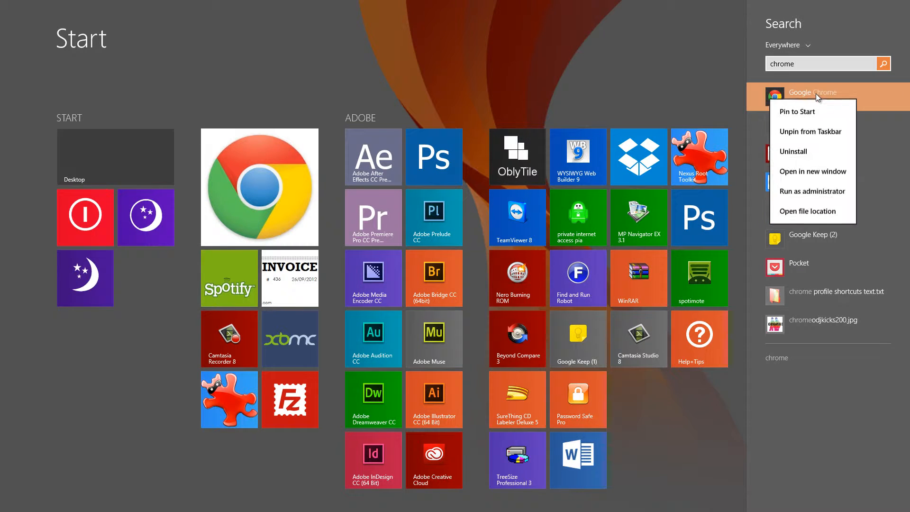
pyautogui.click(812, 213)
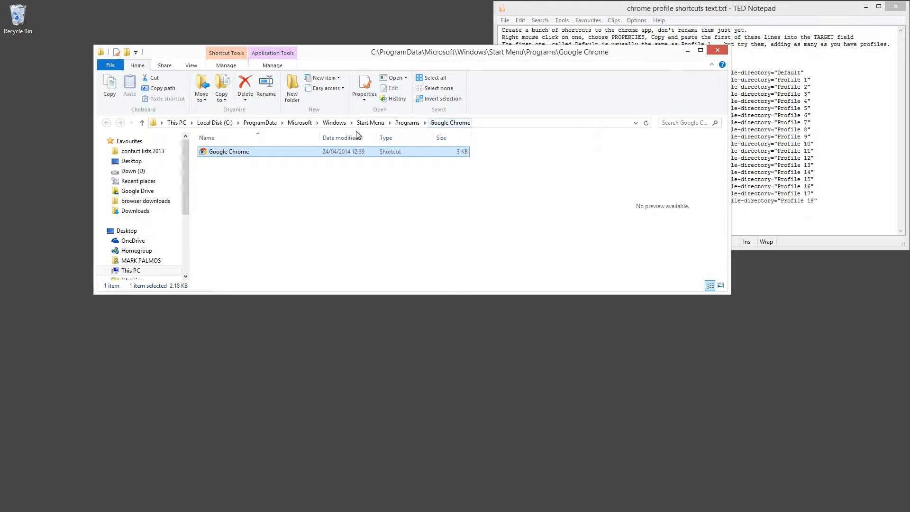
# Copy the Google Chrome shortcut from its folder onto the desktop as a shortcut and close the folder window.
pyautogui.rightClick(203, 155)
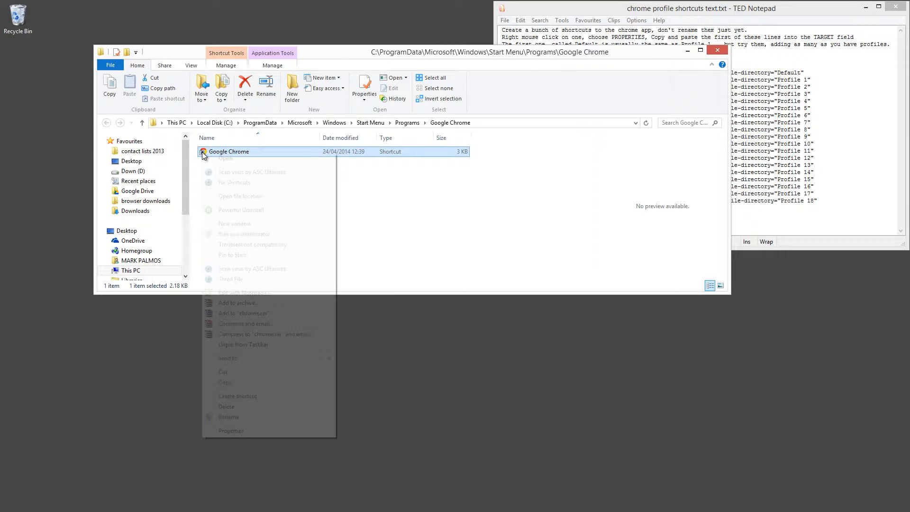
pyautogui.click(237, 382)
pyautogui.rightClick(41, 240)
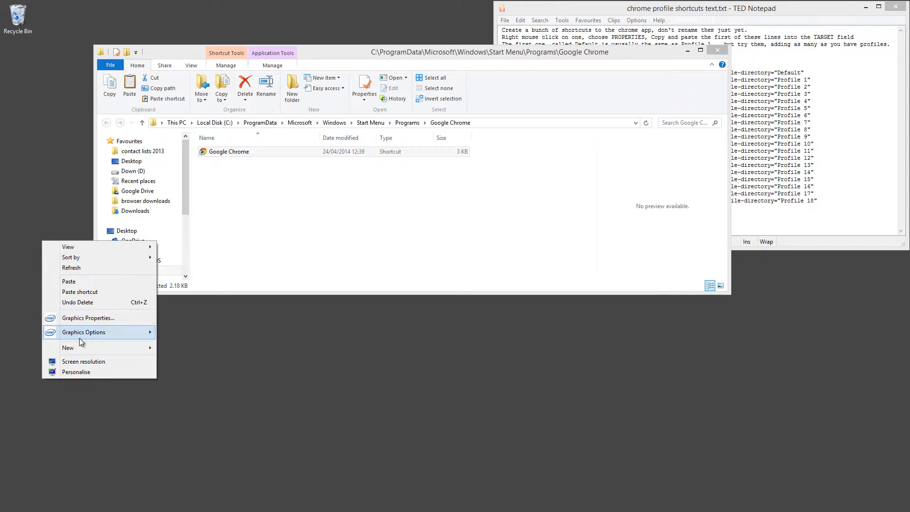
pyautogui.click(79, 292)
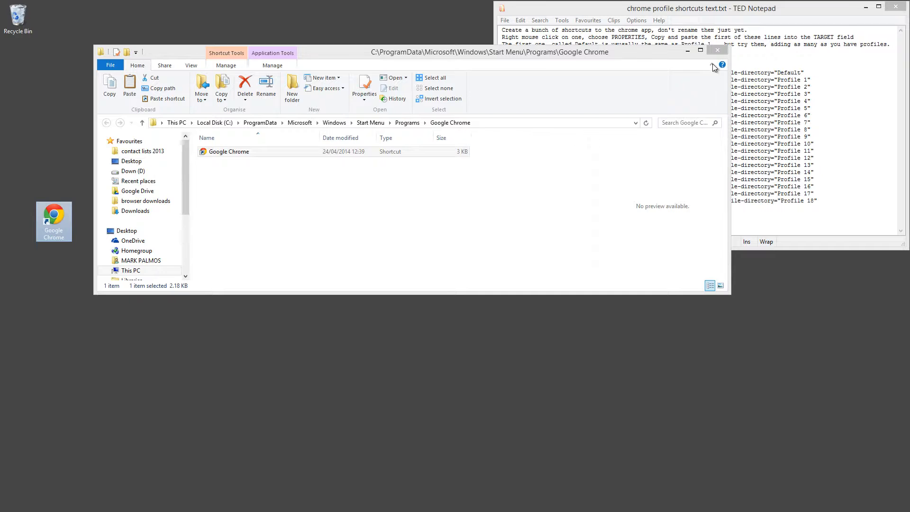
pyautogui.click(717, 50)
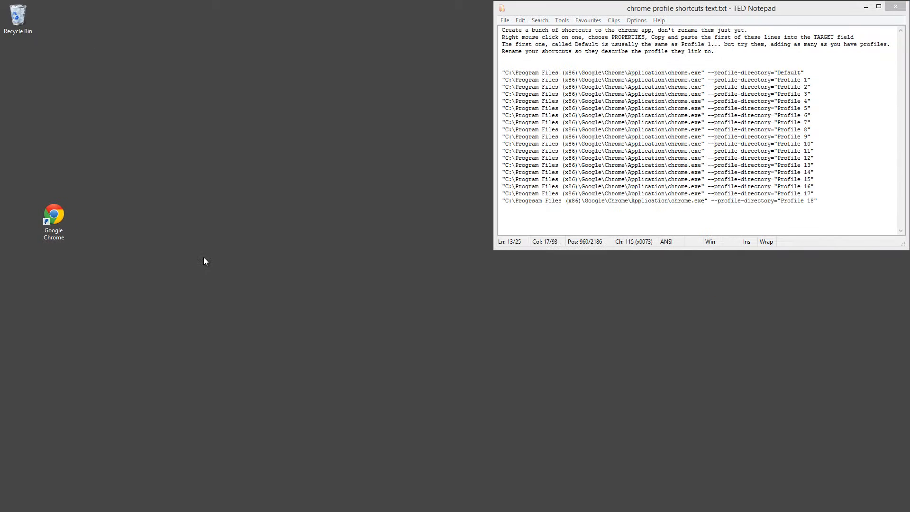
# Create three duplicates of the Google Chrome desktop shortcut and line the original up in the same column beneath them.
pyautogui.click(66, 216)
pyautogui.click(166, 209)
pyautogui.hotkey('ctrl', 'v')
pyautogui.hotkey('ctrl', 'v')
pyautogui.hotkey('ctrl', 'v')
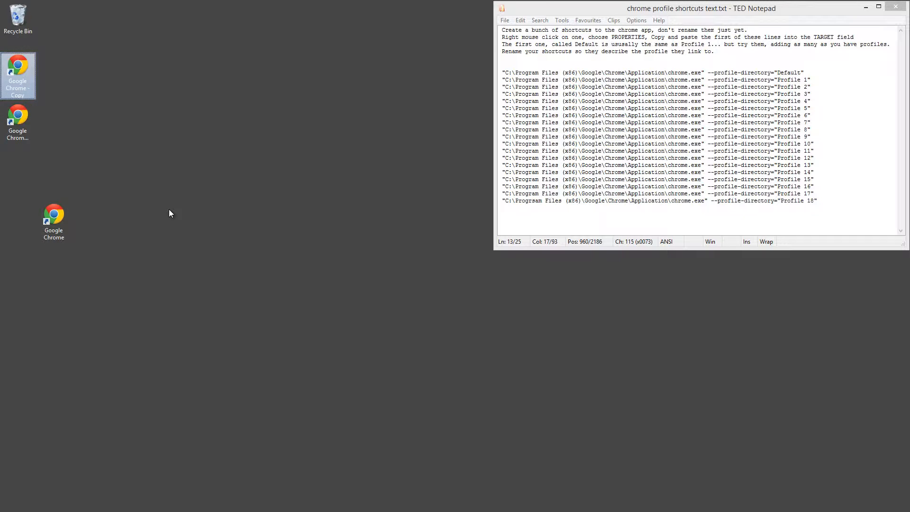
pyautogui.moveTo(58, 220); pyautogui.dragTo(22, 220)
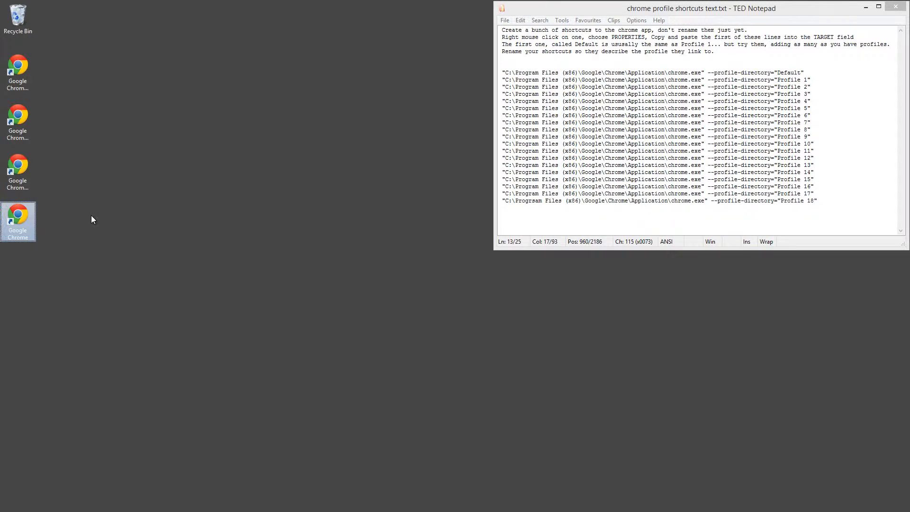
pyautogui.click(91, 216)
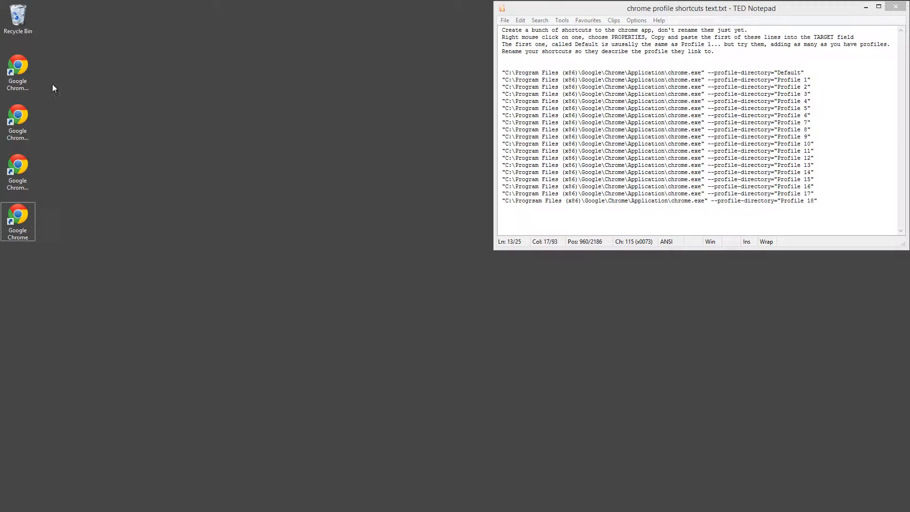
# Open the first Chrome shortcut copy to see which profile it loads, and close the browser window.
pyautogui.doubleClick(30, 68)
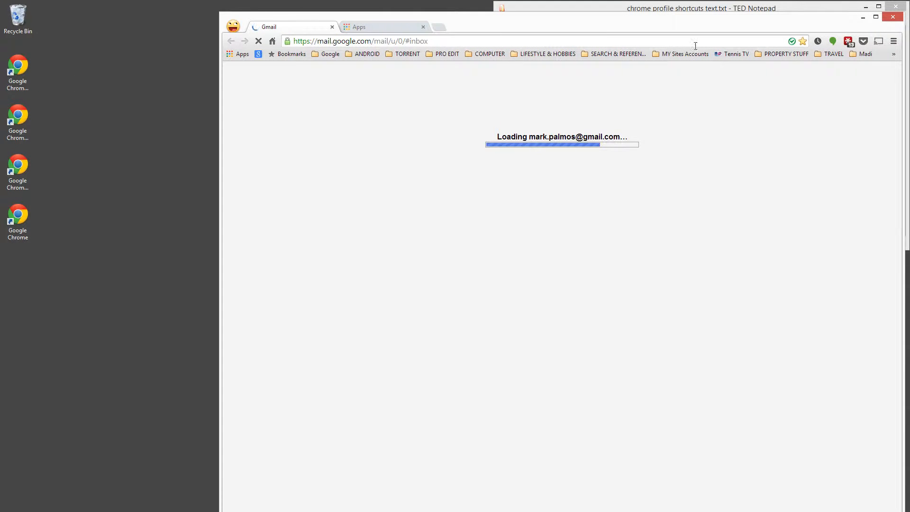
pyautogui.click(893, 18)
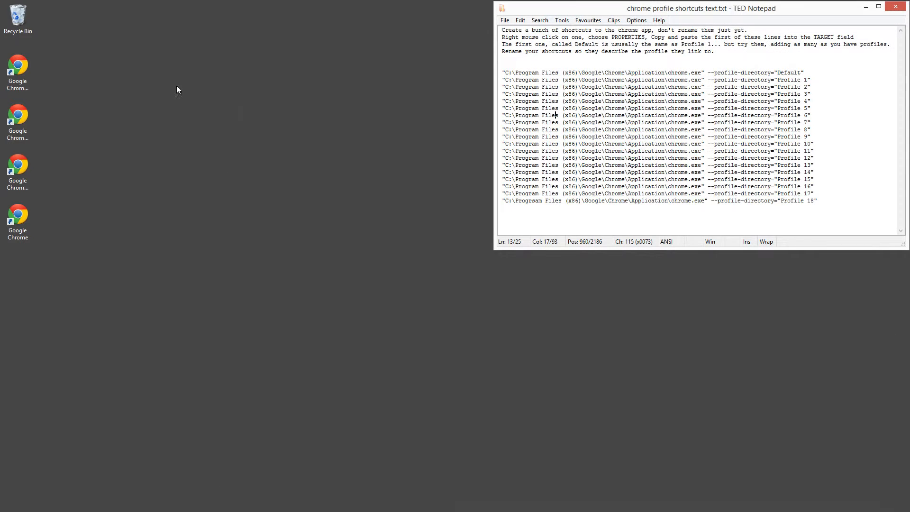
pyautogui.click(115, 97)
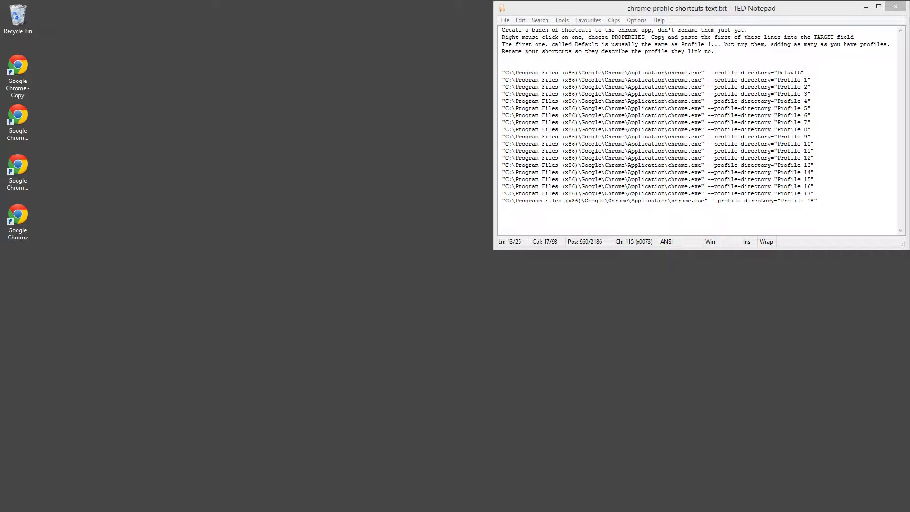
# Set the "Google Chrome - Copy" shortcut's target to the text file's line ending in --profile-directory="Default" and save its properties.
pyautogui.moveTo(804, 72); pyautogui.dragTo(503, 73)
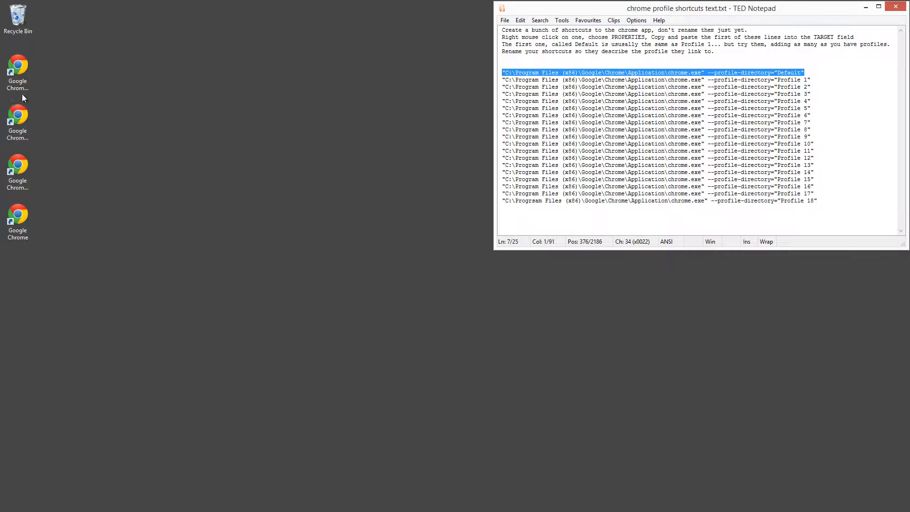
pyautogui.rightClick(18, 75)
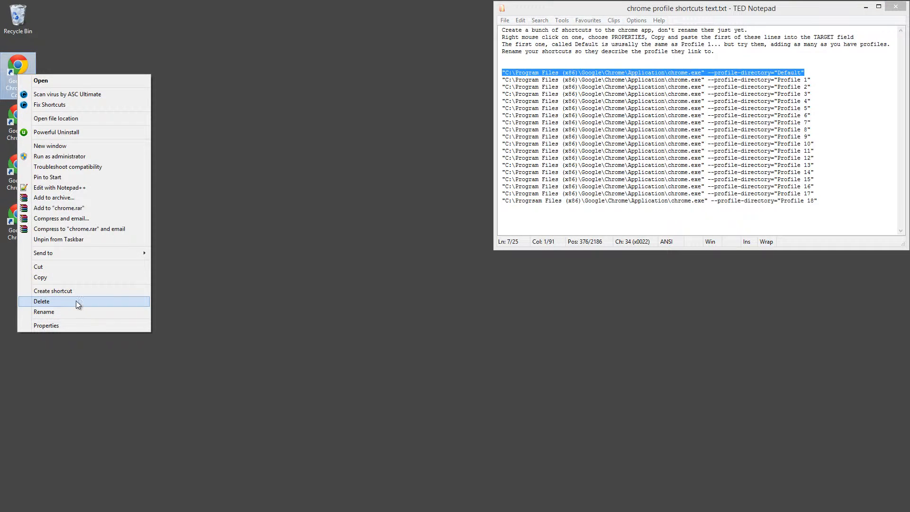
pyautogui.click(68, 324)
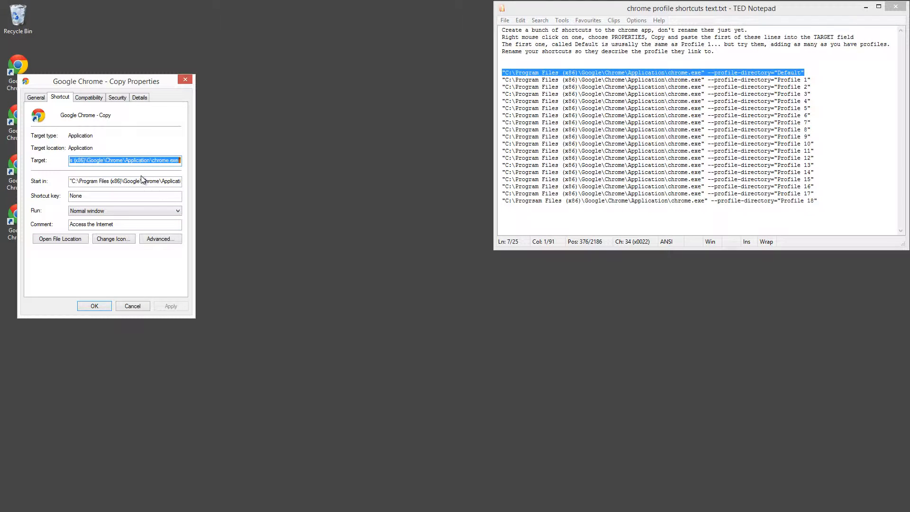
pyautogui.hotkey('ctrl', 'v')
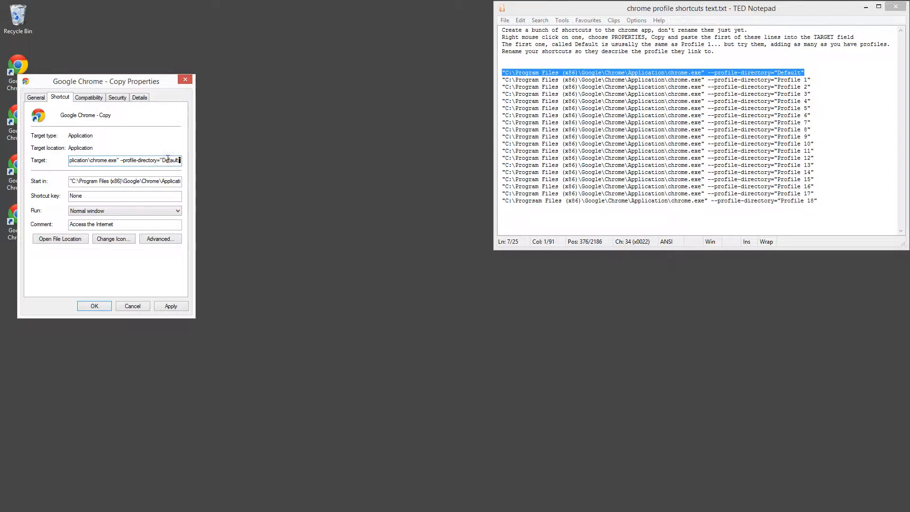
pyautogui.click(95, 305)
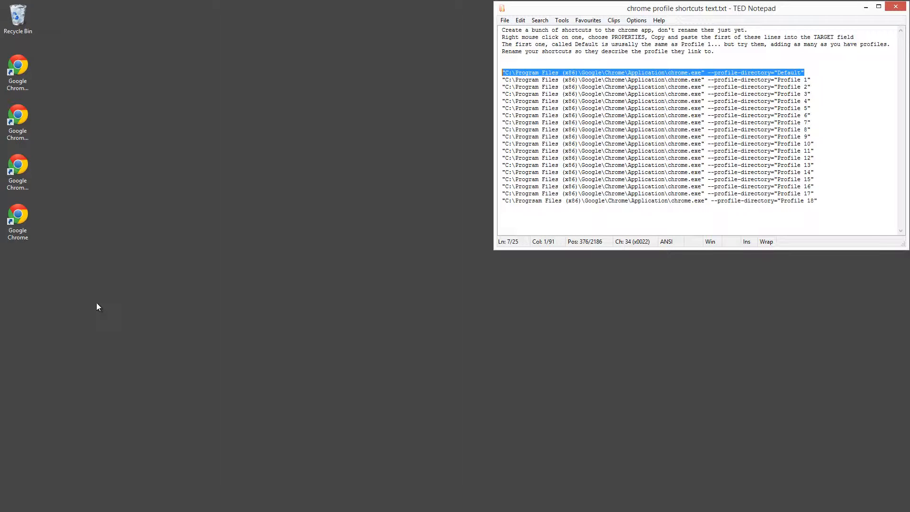
# Set the "Google Chrome - Copy (2)" shortcut's target to the text file's line ending in --profile-directory="Profile 1" and save its properties.
pyautogui.moveTo(812, 80); pyautogui.dragTo(502, 81)
pyautogui.rightClick(19, 121)
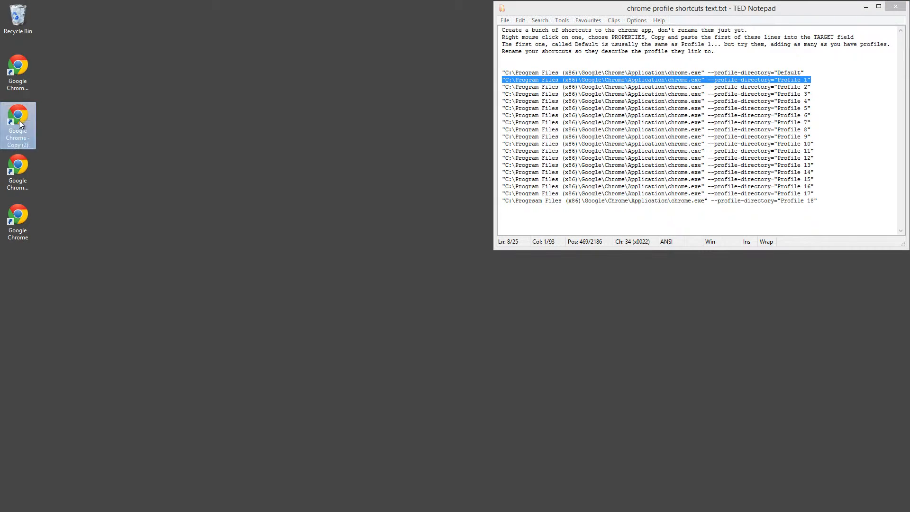
pyautogui.click(48, 372)
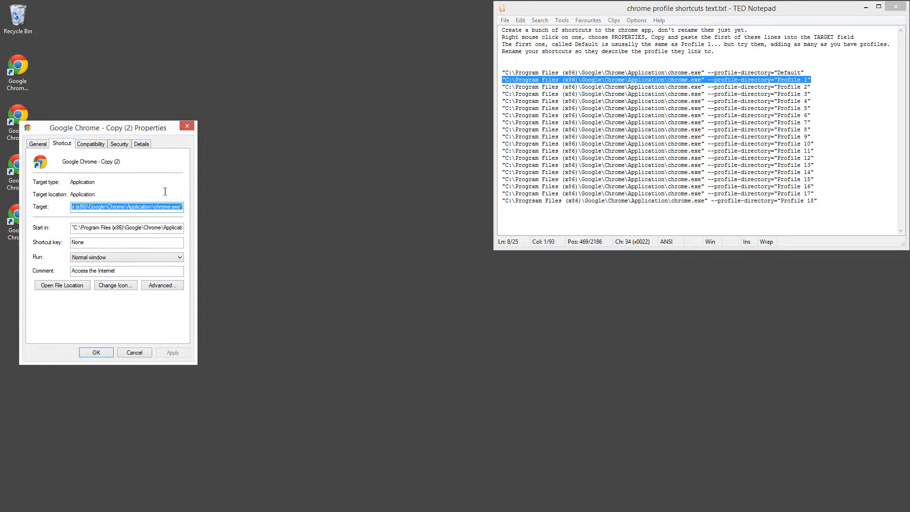
pyautogui.hotkey('ctrl', 'v')
pyautogui.click(101, 351)
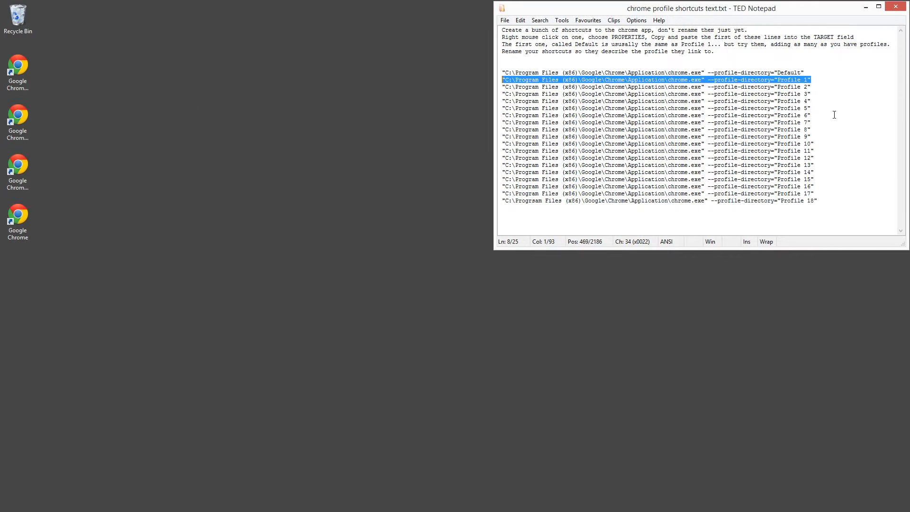
# Set the "Google Chrome - Copy (3)" shortcut's target to the text file's line ending in --profile-directory="Profile 2" and save its properties.
pyautogui.moveTo(813, 87); pyautogui.dragTo(502, 88)
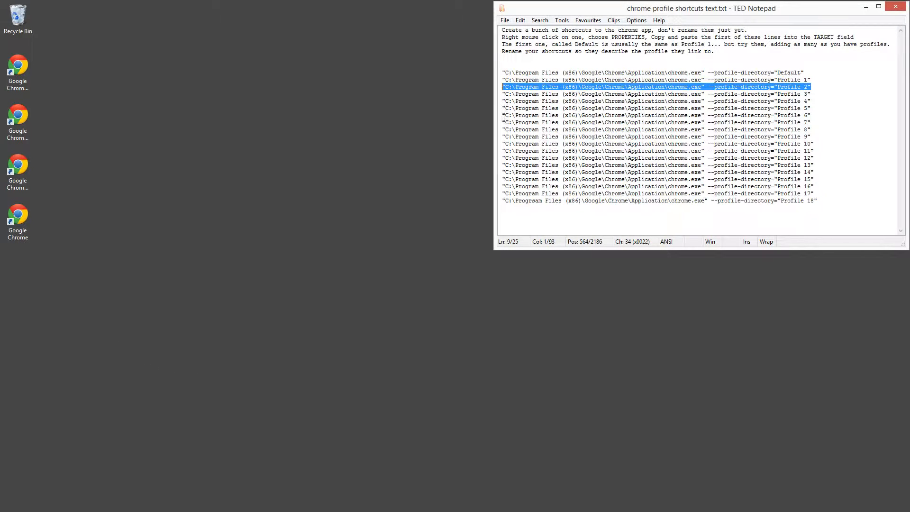
pyautogui.rightClick(12, 162)
pyautogui.click(32, 412)
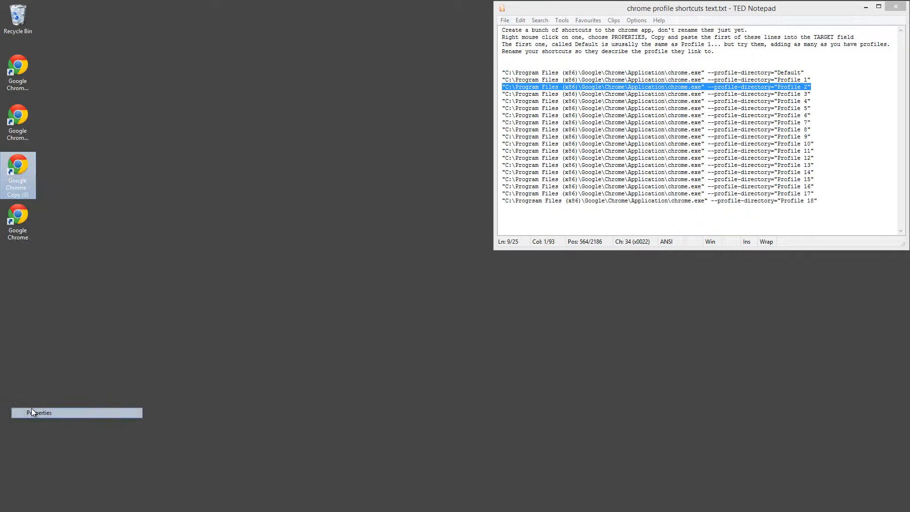
pyautogui.hotkey('ctrl', 'v')
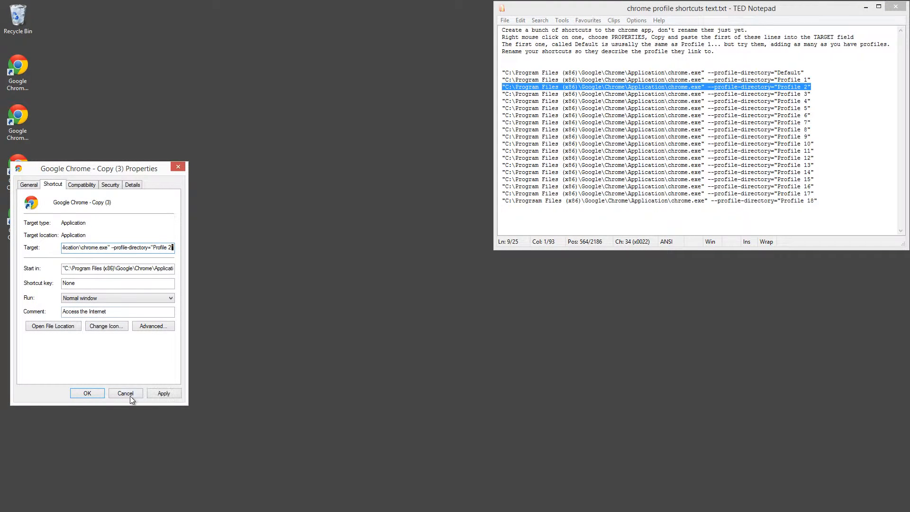
pyautogui.click(87, 393)
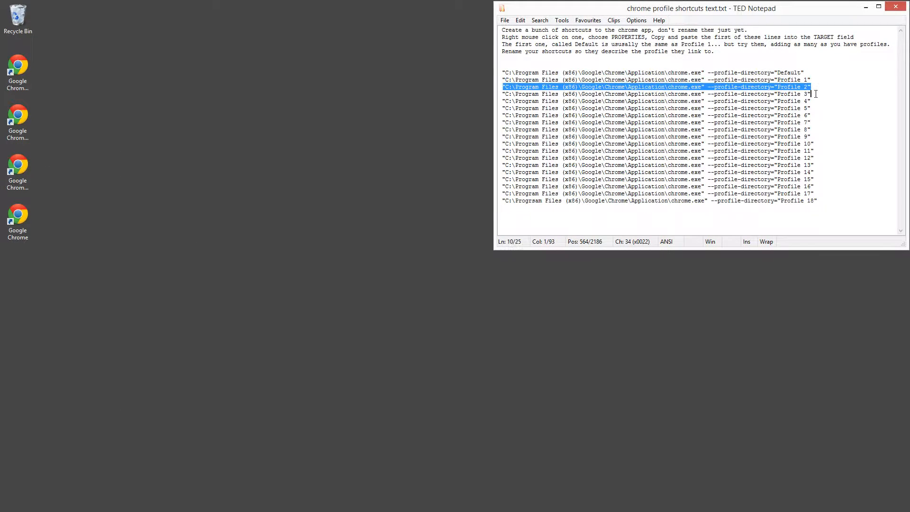
# Set the original "Google Chrome" shortcut's target to the text file's line ending in --profile-directory="Profile 3" and save its properties.
pyautogui.moveTo(813, 94); pyautogui.dragTo(488, 93)
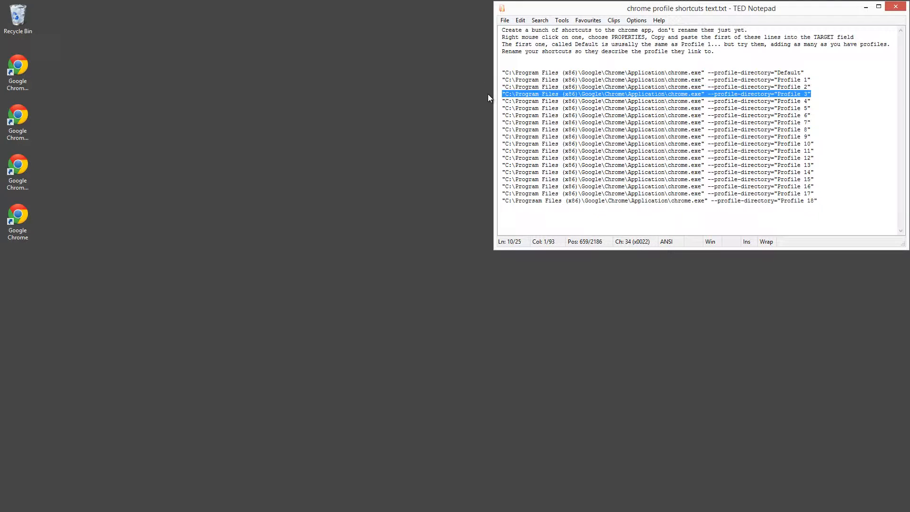
pyautogui.rightClick(26, 217)
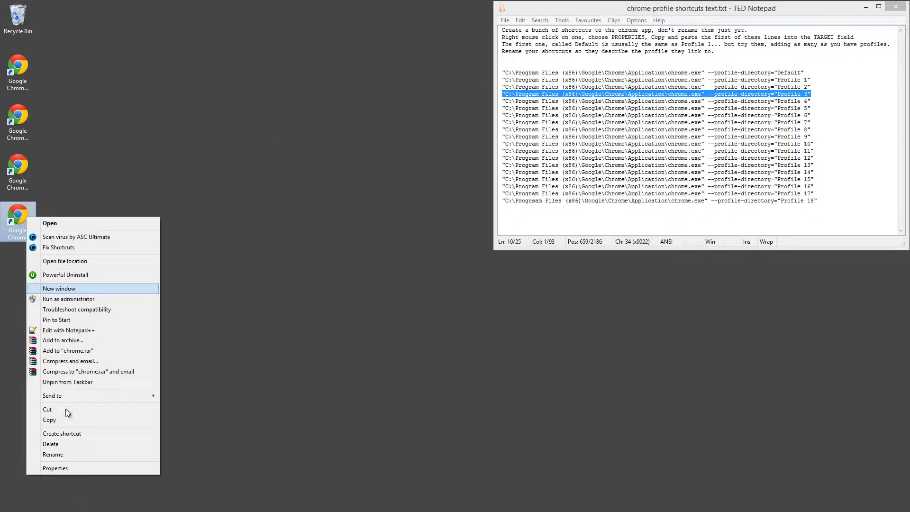
pyautogui.click(71, 470)
pyautogui.hotkey('ctrl', 'v')
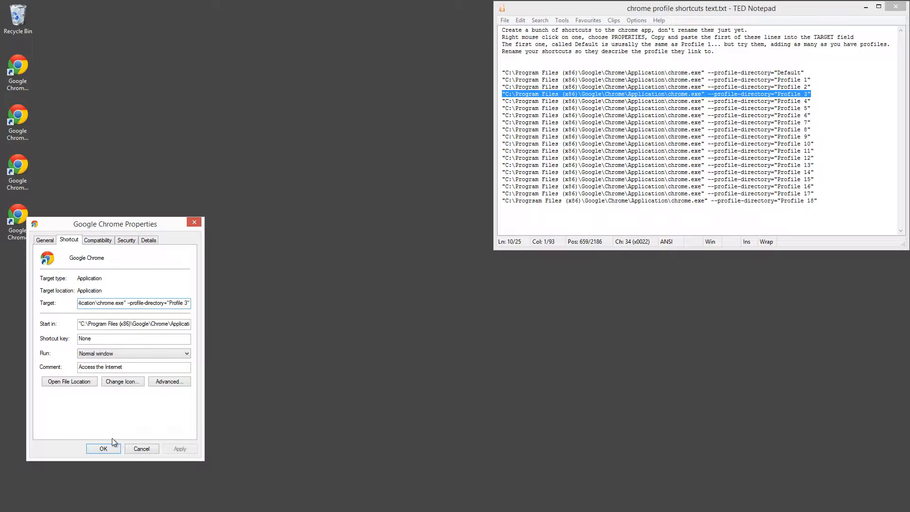
pyautogui.click(100, 442)
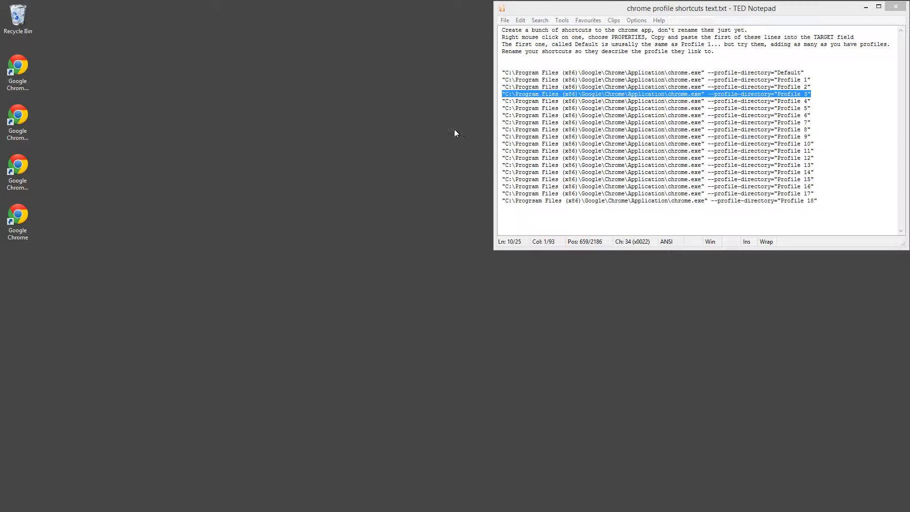
pyautogui.click(590, 201)
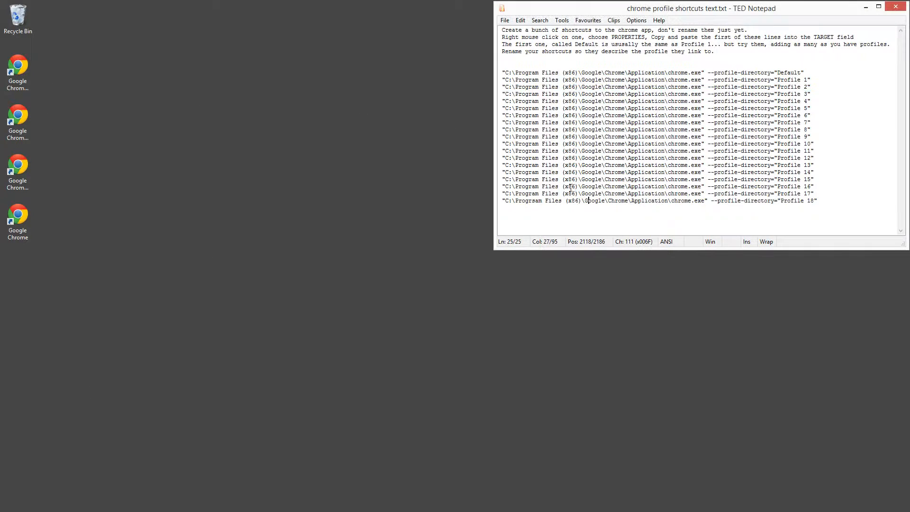
pyautogui.doubleClick(19, 72)
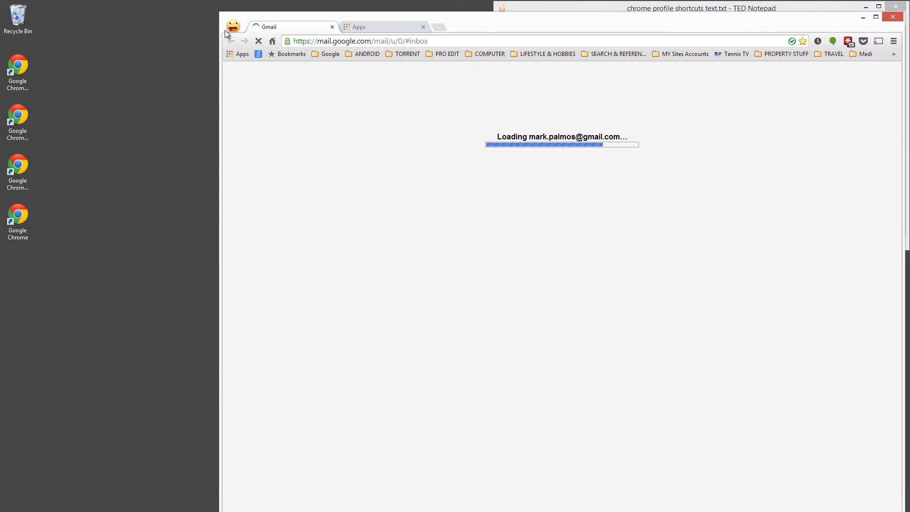
pyautogui.click(233, 27)
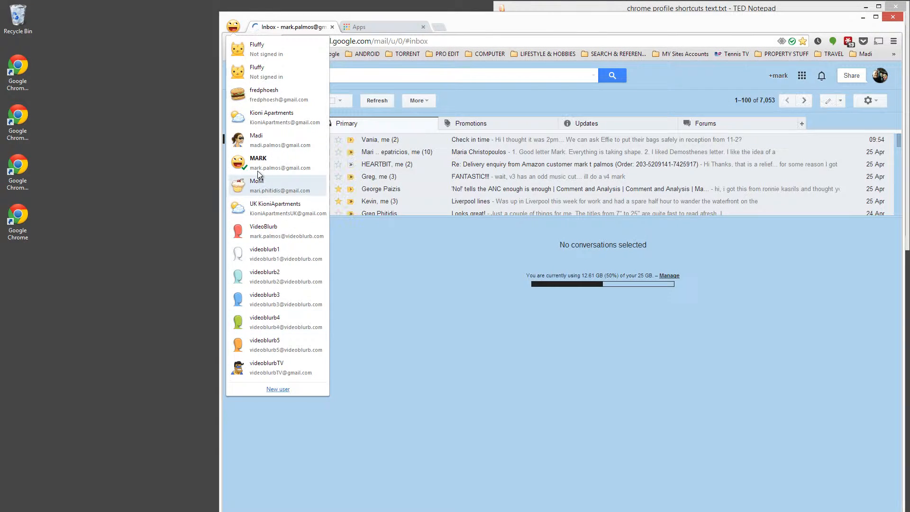
pyautogui.click(894, 17)
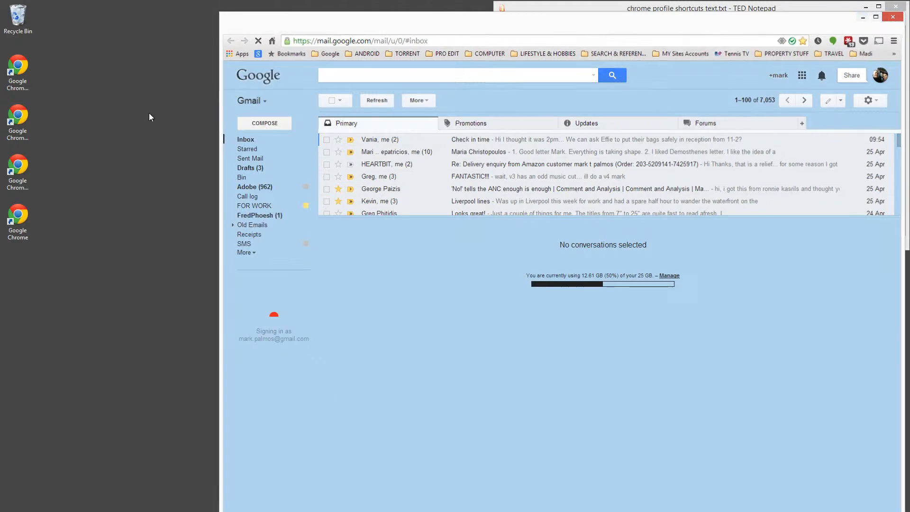
pyautogui.doubleClick(18, 122)
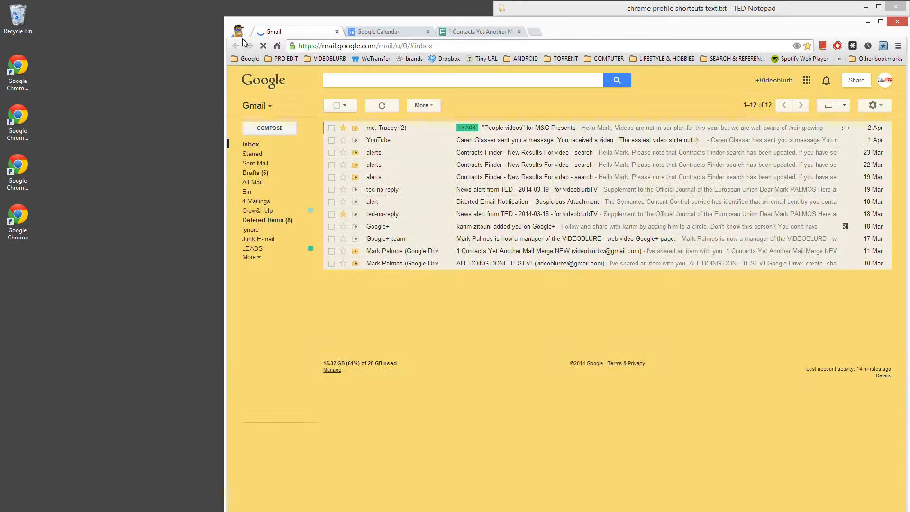
pyautogui.click(239, 30)
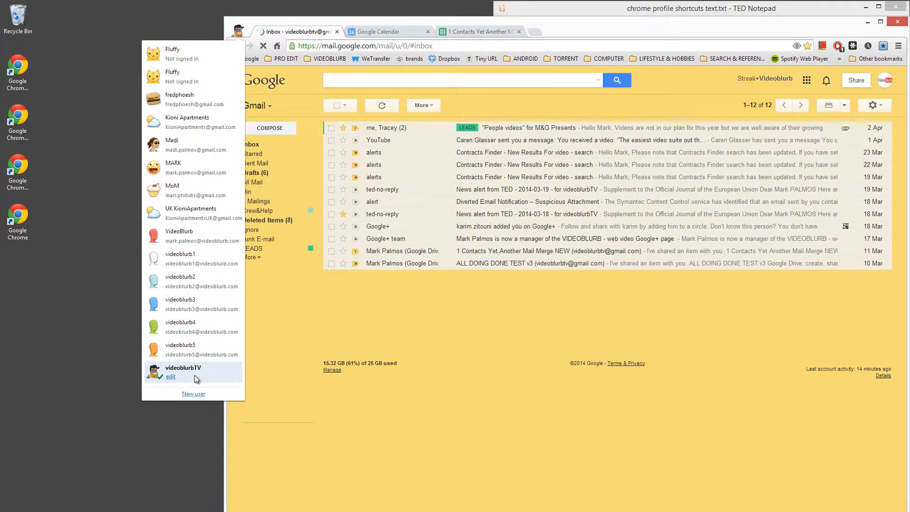
pyautogui.click(894, 23)
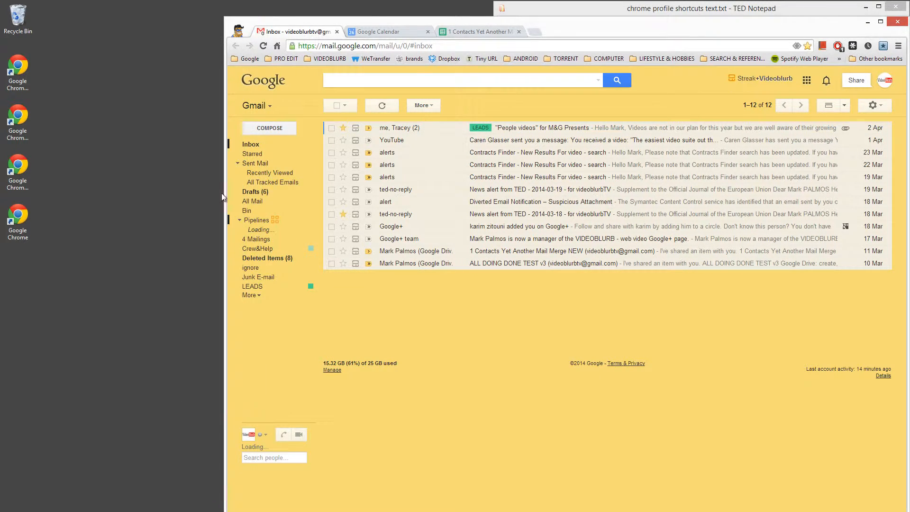
pyautogui.doubleClick(17, 168)
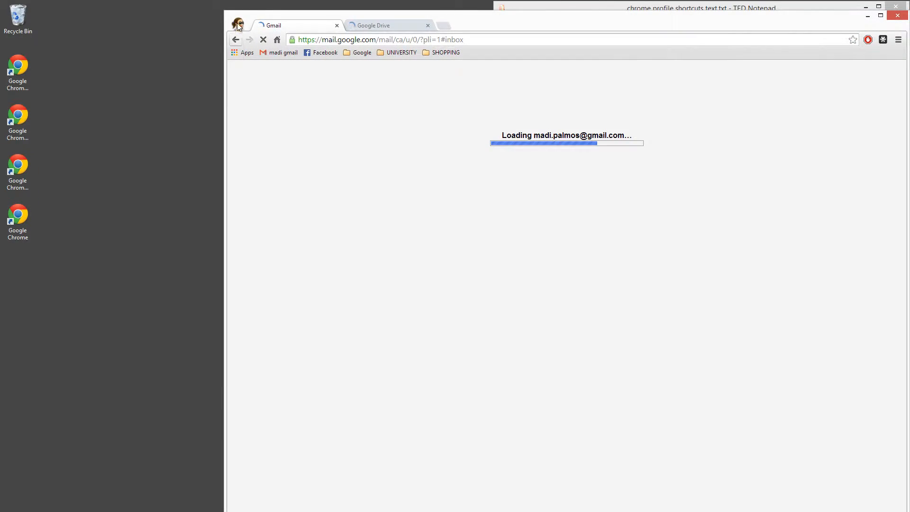
pyautogui.click(239, 26)
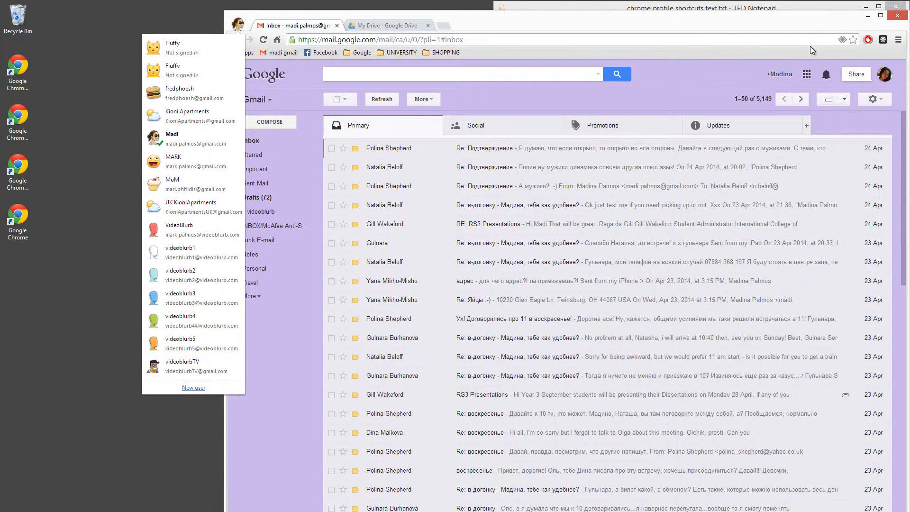
pyautogui.click(897, 15)
pyautogui.doubleClick(19, 218)
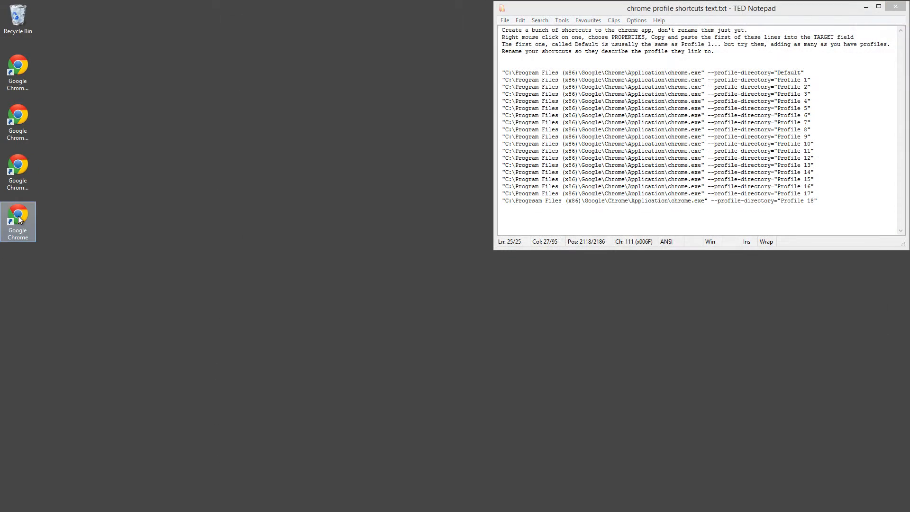
pyautogui.click(237, 30)
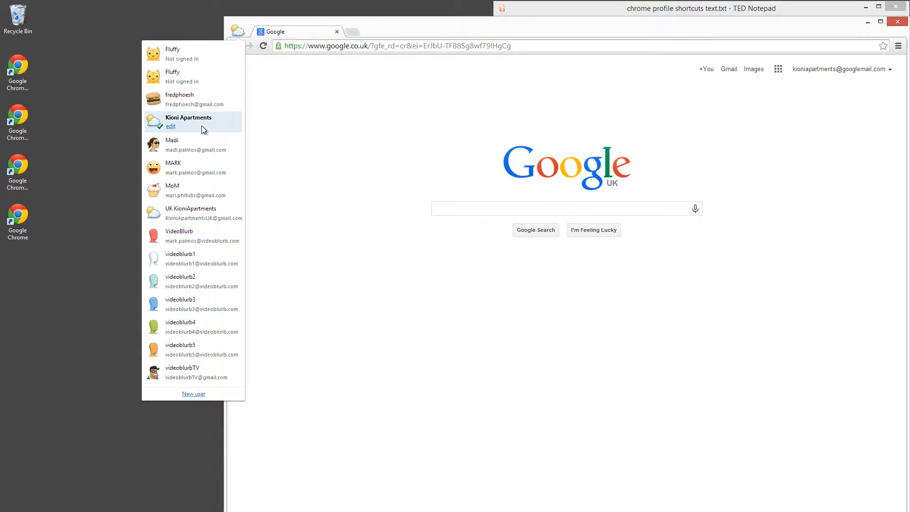
pyautogui.click(897, 21)
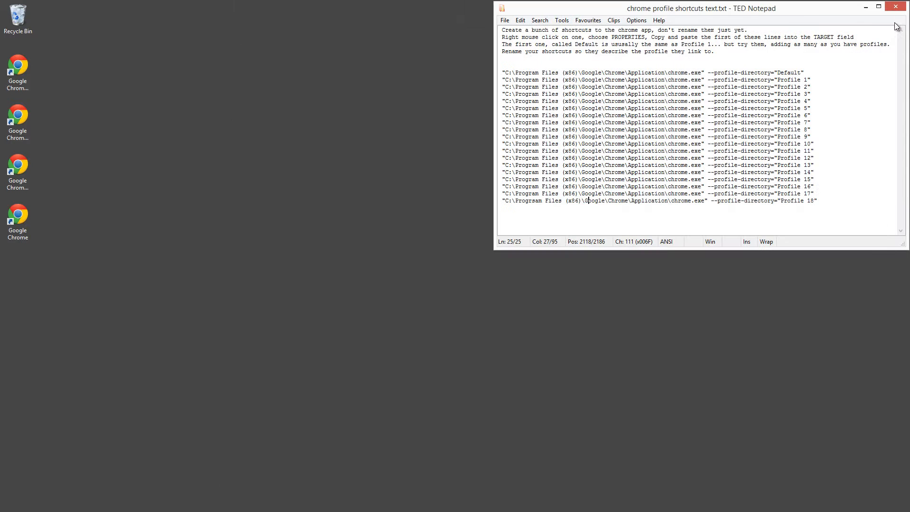
# Rename the Default profile's "Google Chrome - Copy" shortcut with the first name of that profile's user.
pyautogui.click(51, 236)
pyautogui.click(25, 89)
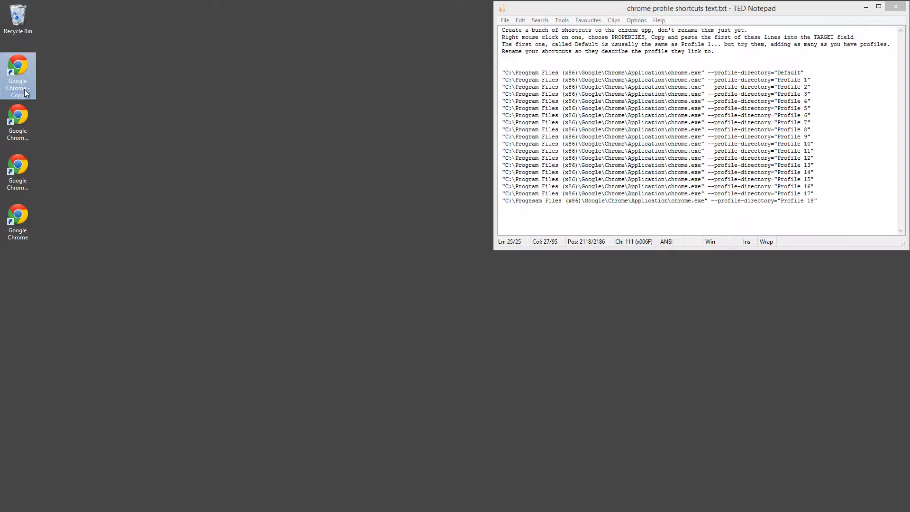
pyautogui.click(24, 89)
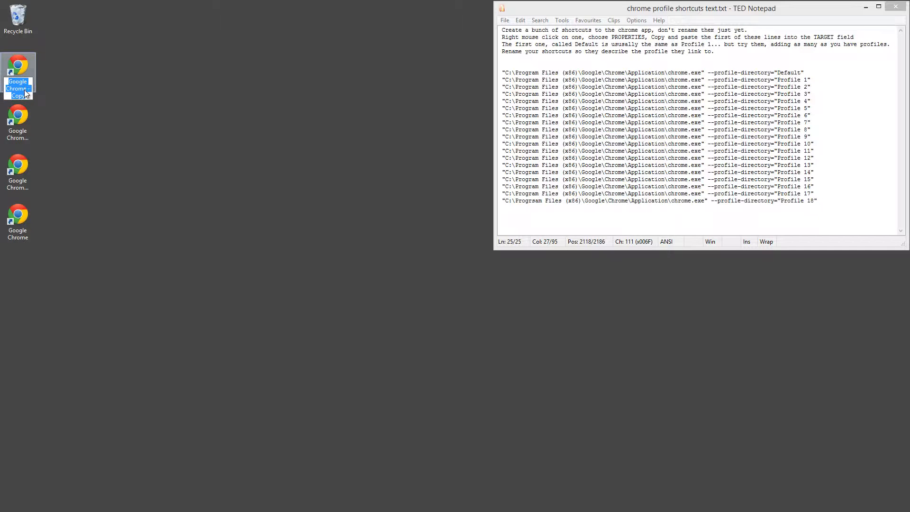
pyautogui.press('Return')
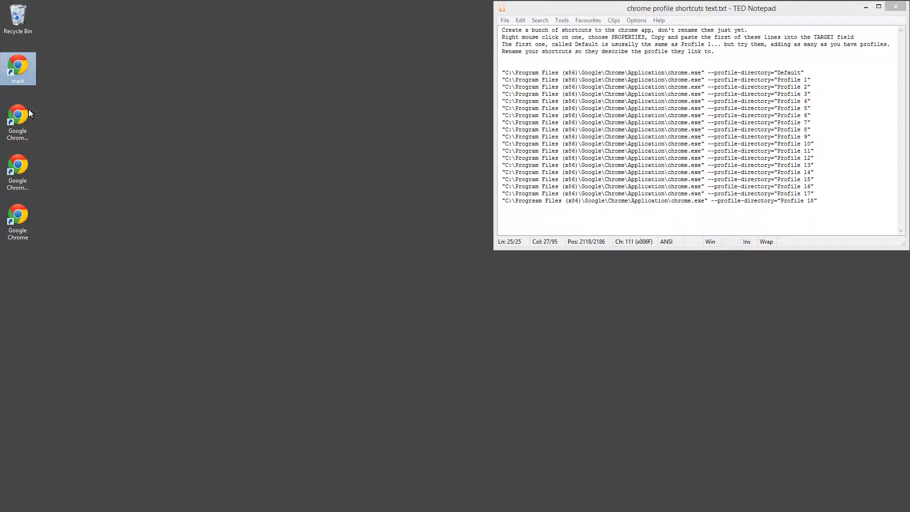
# Rename the Profile 1 shortcut "Google Chrome - Copy (2)" as vbtv.
pyautogui.click(25, 128)
pyautogui.click(24, 143)
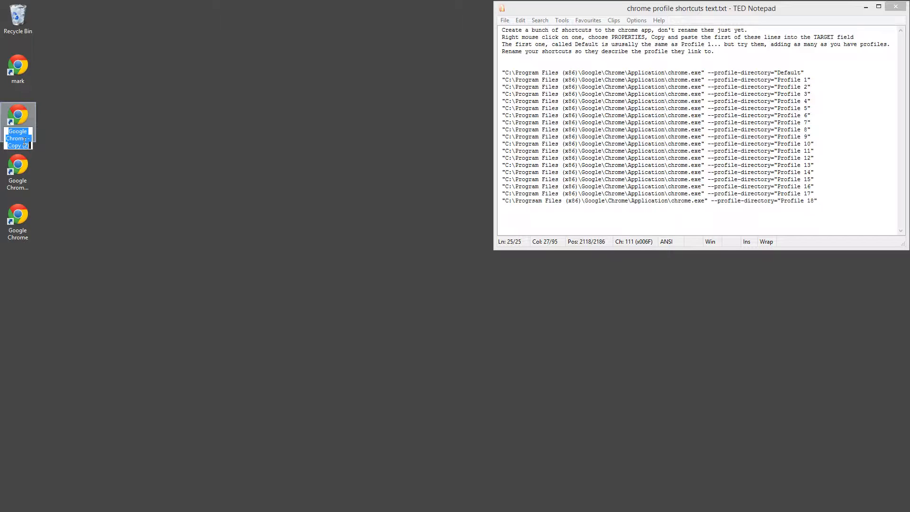
pyautogui.write('vbtv')
pyautogui.press('Return')
# Rename the Profile 2 shortcut "Google Chrome - Copy (3)" with the short first name of that profile's user.
pyautogui.click(28, 192)
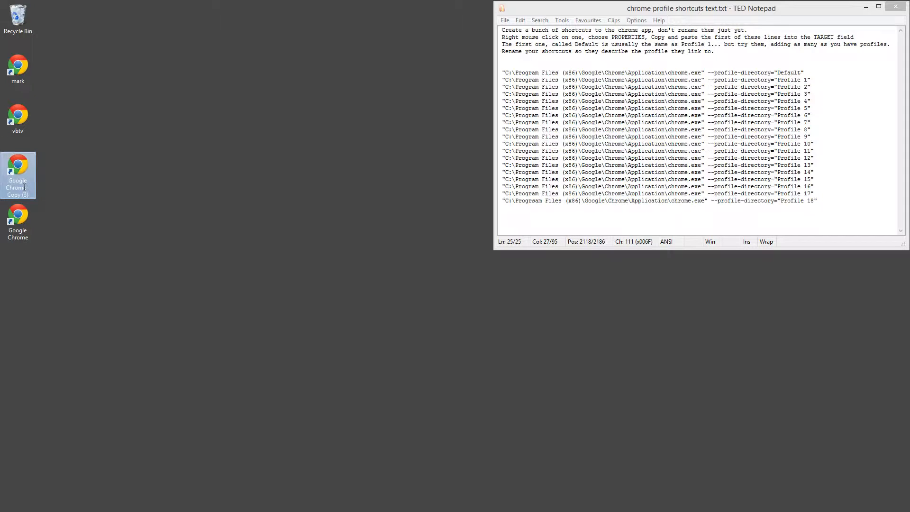
pyautogui.click(25, 188)
pyautogui.write('madi')
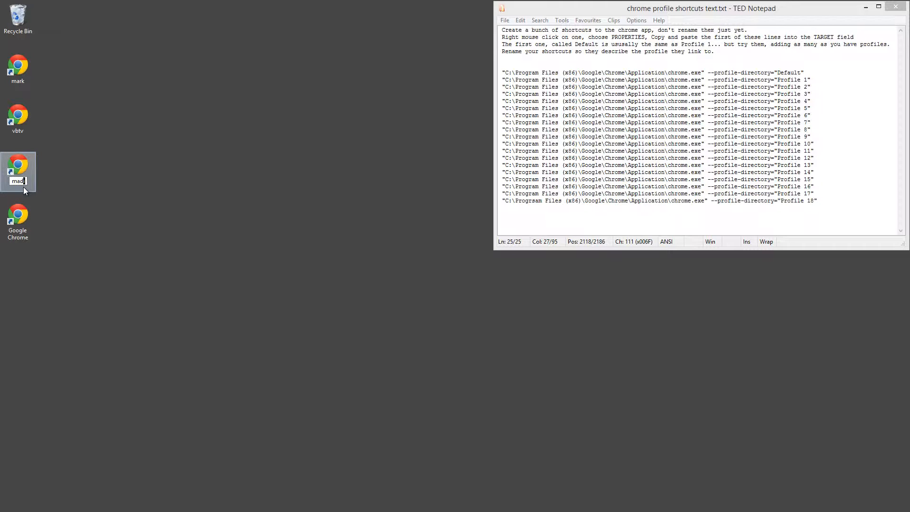
pyautogui.press('Return')
# Rename the Profile 3 shortcut "Google Chrome" as kioni.
pyautogui.click(16, 238)
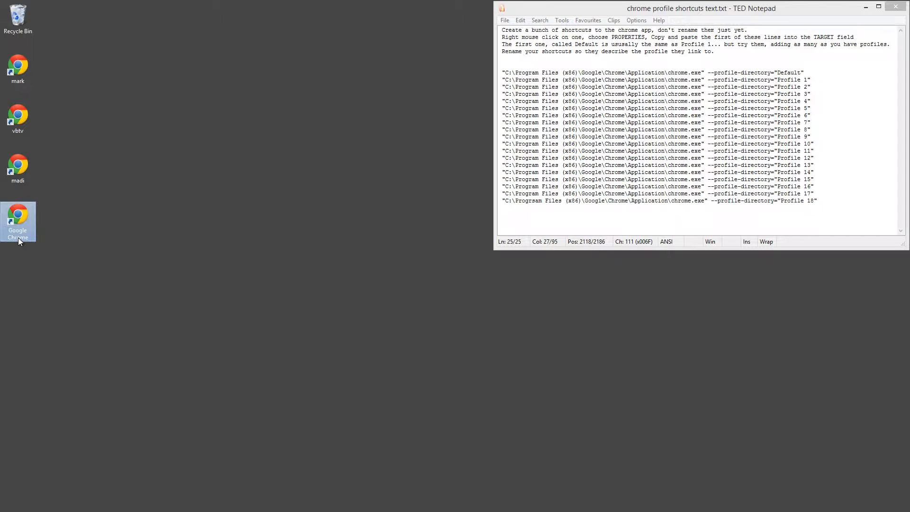
pyautogui.click(19, 237)
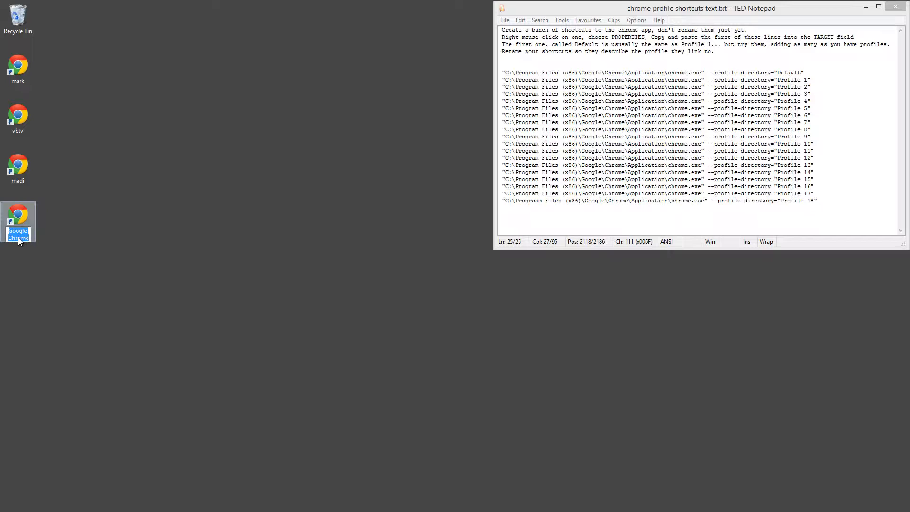
pyautogui.write('kioni')
pyautogui.press('Return')
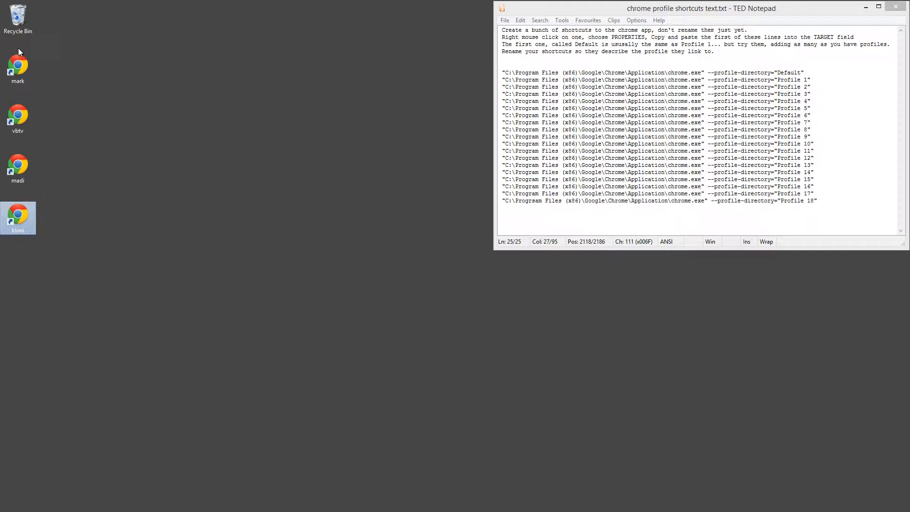
# Assign a Ctrl + Alt shortcut key to the Default profile's desktop shortcut and save its properties.
pyautogui.rightClick(27, 63)
pyautogui.click(57, 310)
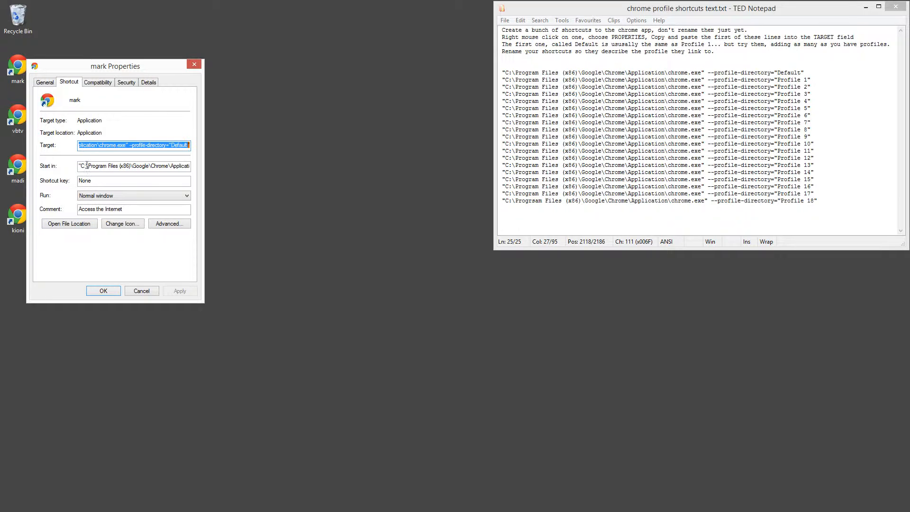
pyautogui.moveTo(57, 70); pyautogui.dragTo(146, 54)
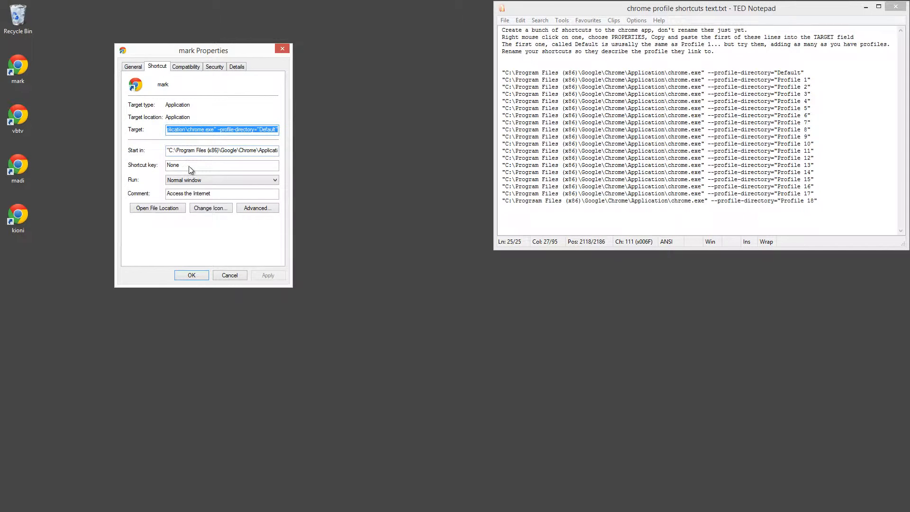
pyautogui.hotkey('ctrl', 'v')
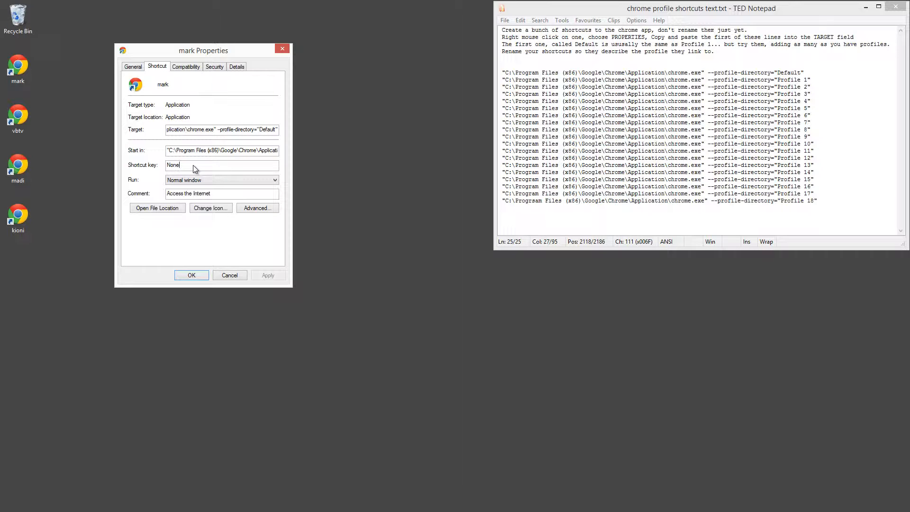
pyautogui.hotkey('ctrl', 'alt')
pyautogui.click(265, 276)
pyautogui.click(192, 275)
# Set the vbtv shortcut's shortcut key to Ctrl + Alt + 2 and save its properties.
pyautogui.rightClick(25, 130)
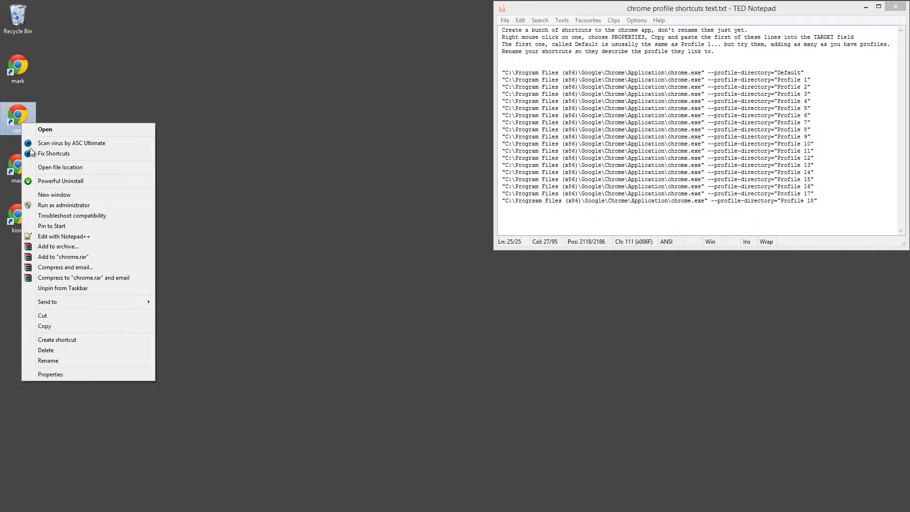
pyautogui.click(82, 374)
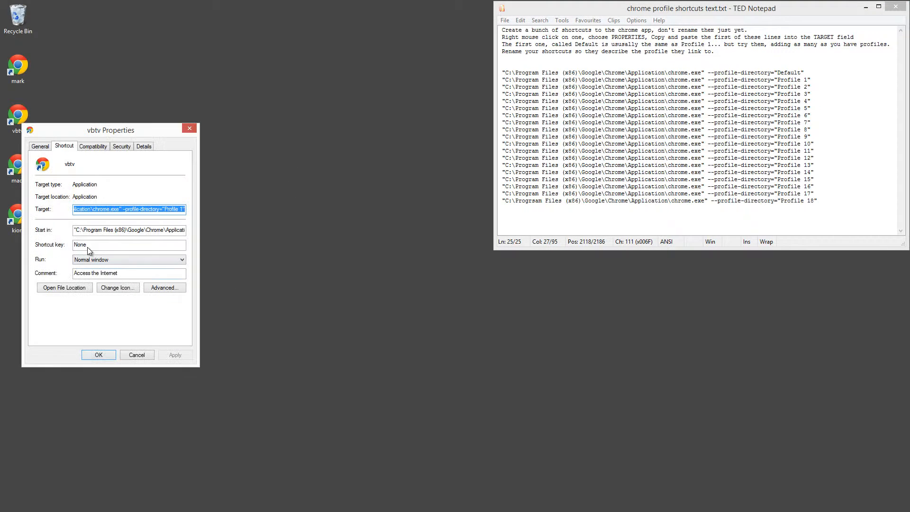
pyautogui.click(96, 246)
pyautogui.hotkey('ctrl', 'alt', '2')
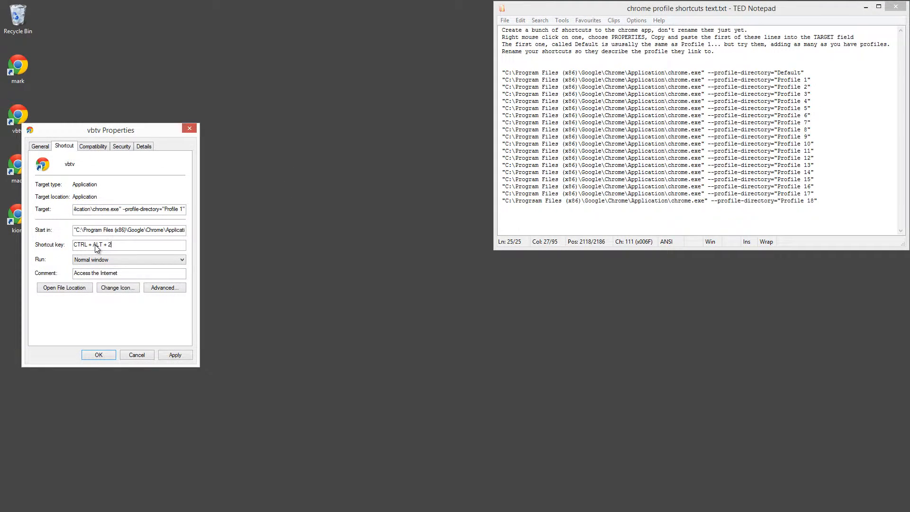
pyautogui.click(99, 355)
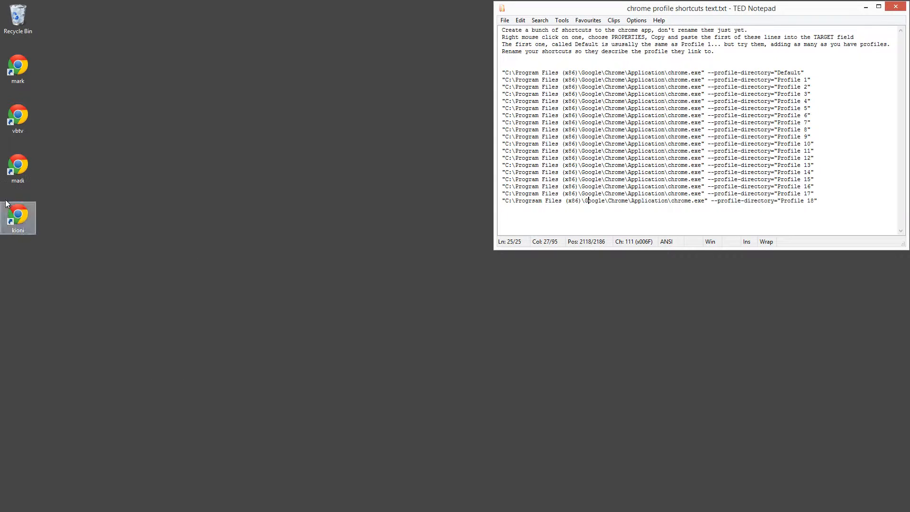
# Set the Profile 2 desktop shortcut's shortcut key to Ctrl + Alt + 3 and save its properties.
pyautogui.rightClick(16, 167)
pyautogui.click(44, 417)
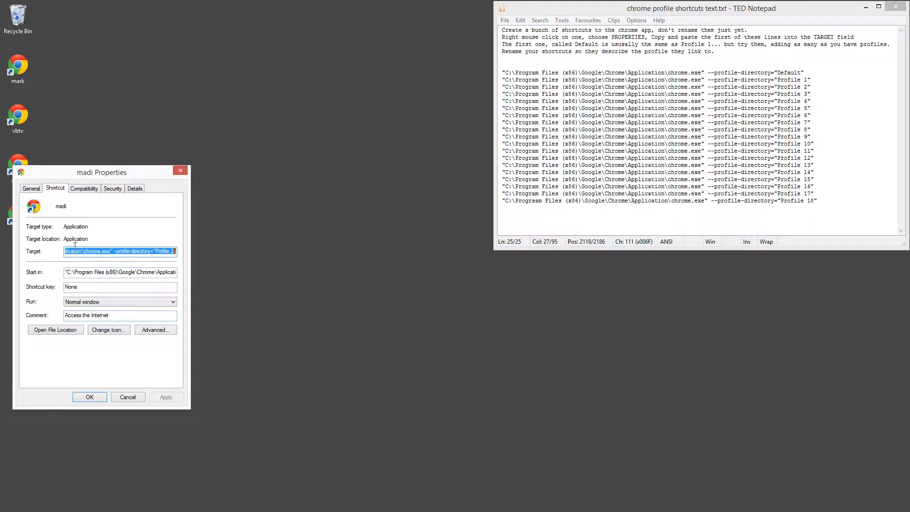
pyautogui.hotkey('ctrl', 'v')
pyautogui.click(90, 286)
pyautogui.hotkey('ctrl', 'alt')
pyautogui.hotkey('ctrl', 'alt', '3')
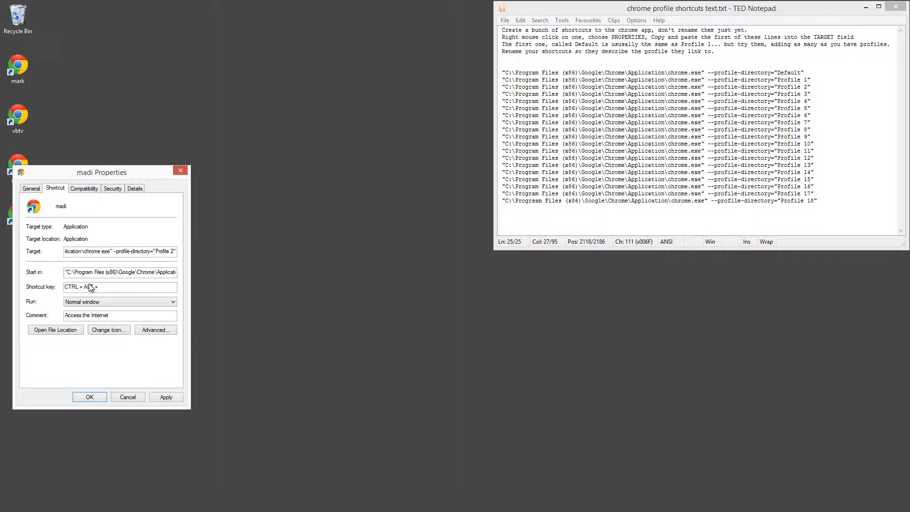
pyautogui.click(90, 397)
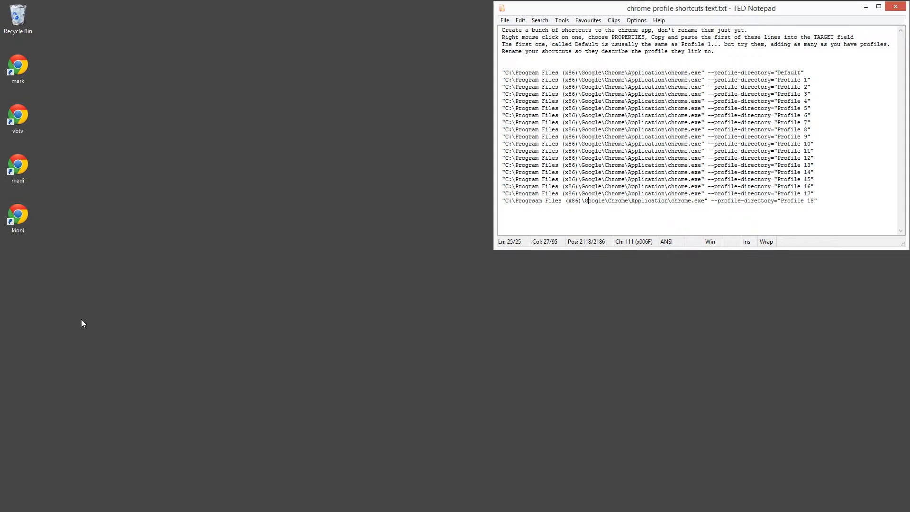
# Set the kioni shortcut's shortcut key to Ctrl + Alt + 4 and save its properties.
pyautogui.rightClick(25, 213)
pyautogui.click(70, 463)
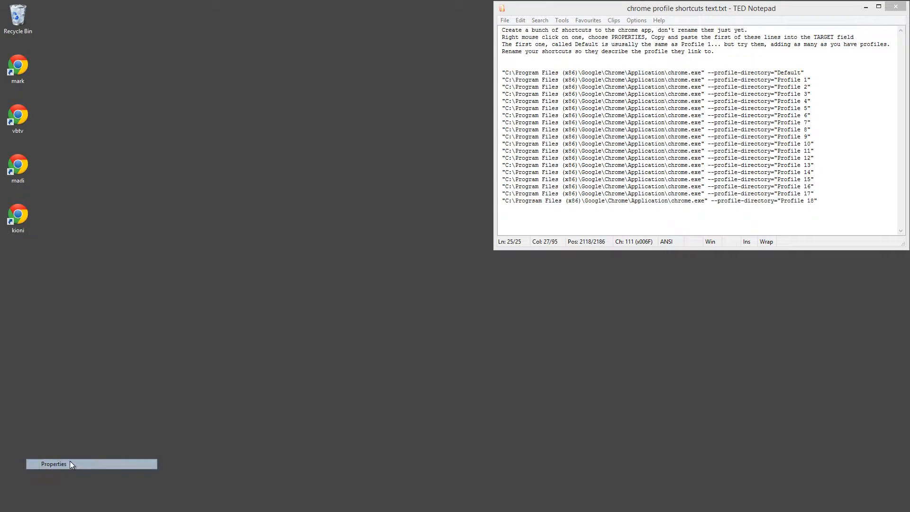
pyautogui.write('"C:\\Program Files (x86)\\Google\\Chrome\\Application\\chrome.exe" --profile-directory="Profile 3"')
pyautogui.click(92, 336)
pyautogui.hotkey('ctrl', 'alt')
pyautogui.hotkey('ctrl', 'alt', '4')
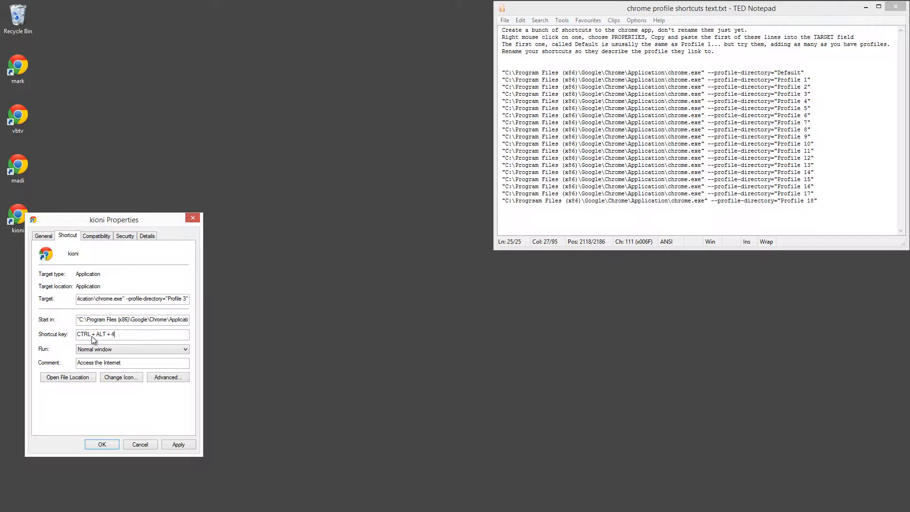
pyautogui.click(103, 444)
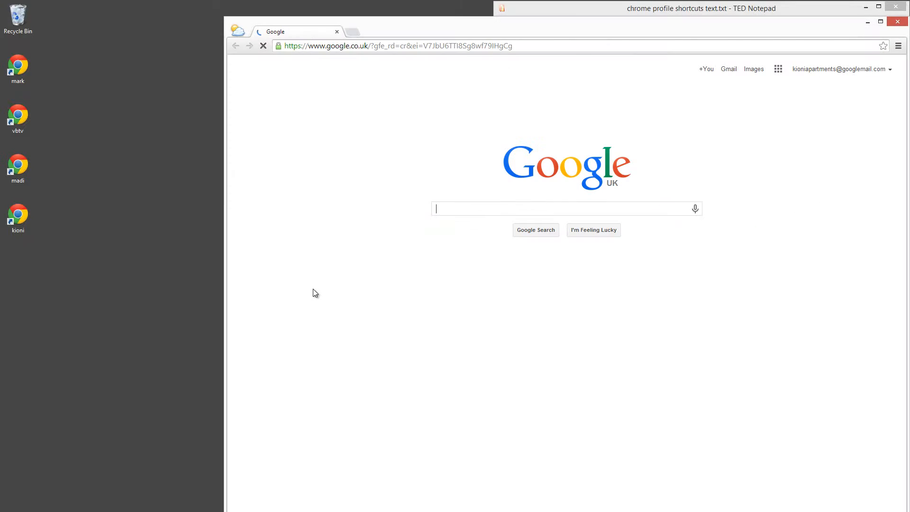
# Try the shortcut keys assigned to the profile shortcuts and close the Chrome windows they open.
pyautogui.click(101, 132)
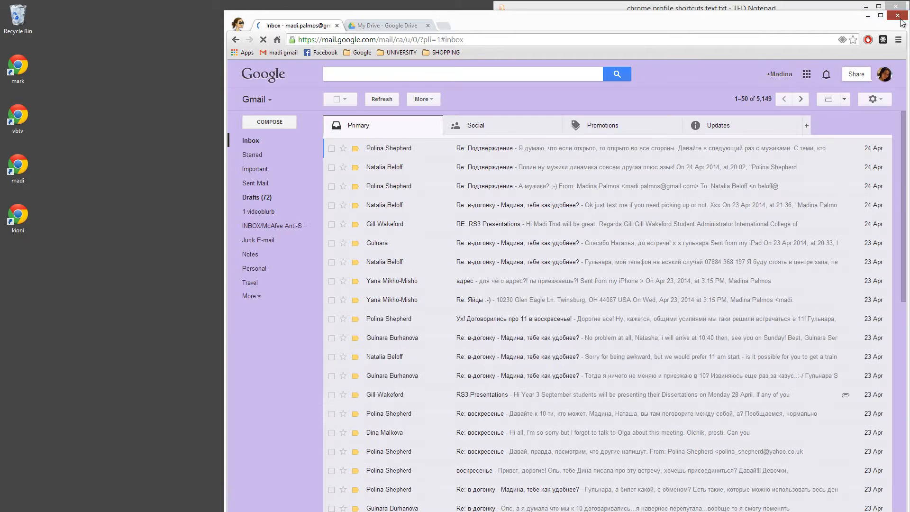
pyautogui.click(900, 19)
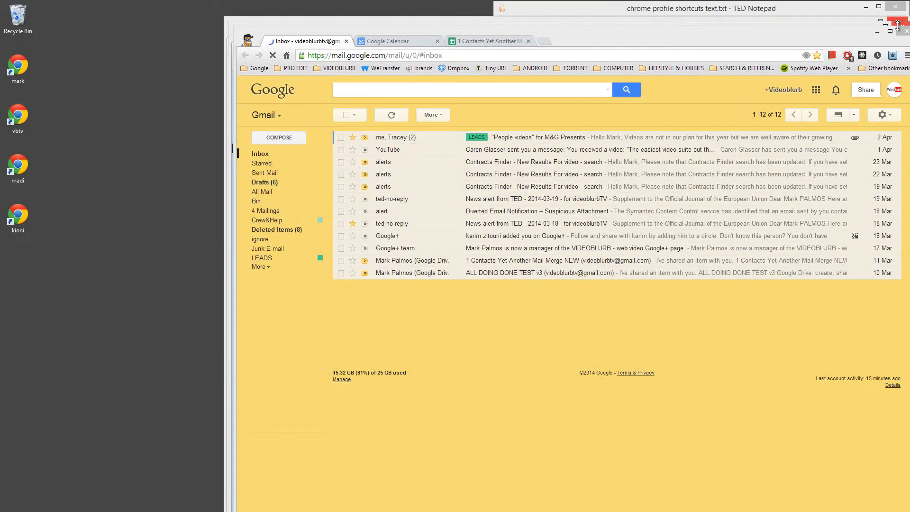
pyautogui.click(903, 29)
pyautogui.click(899, 21)
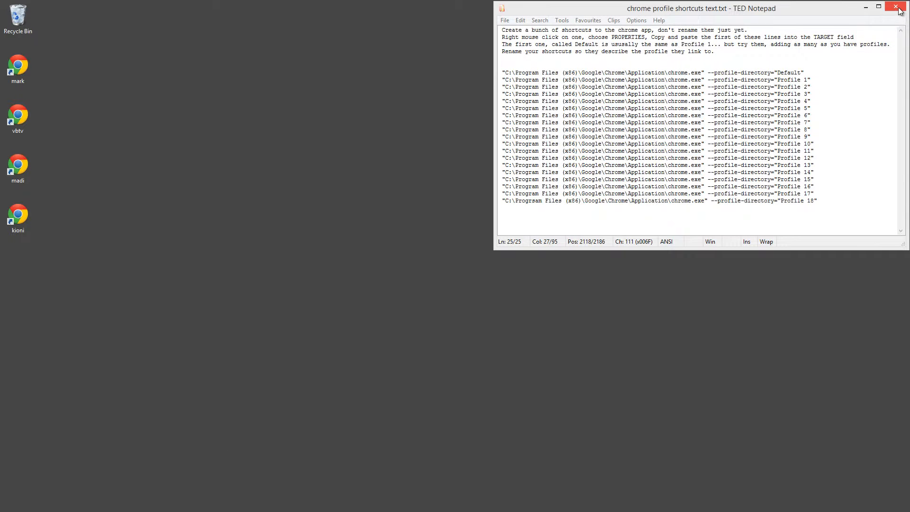
pyautogui.click(473, 511)
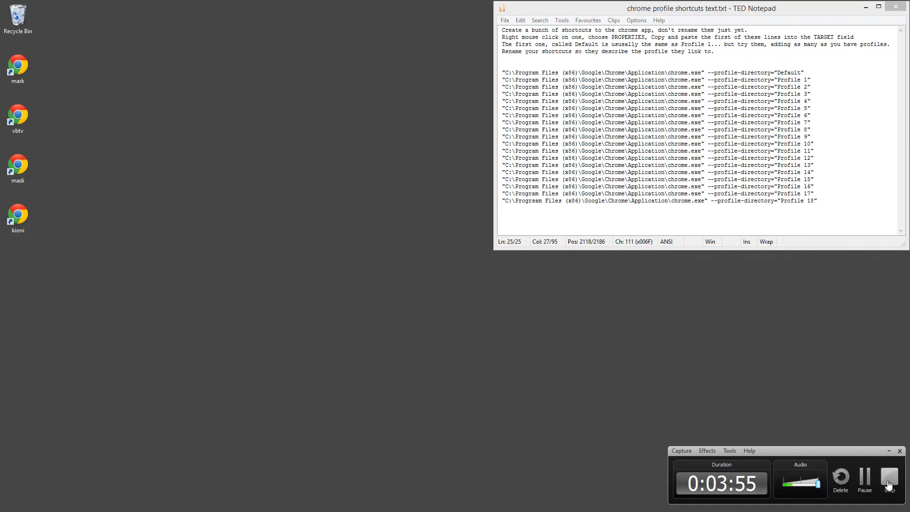